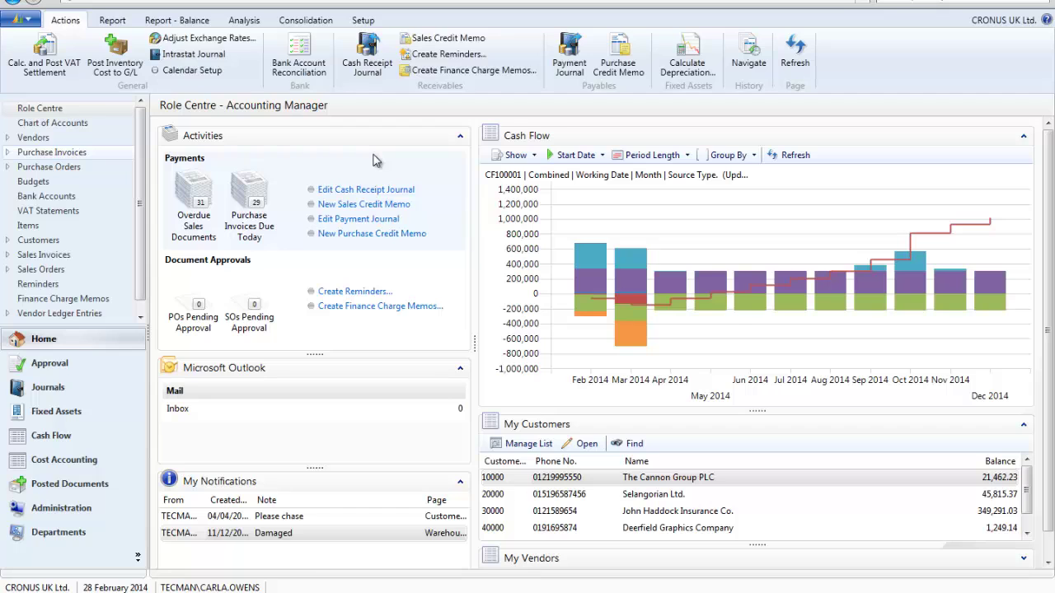
Filter the chart of accounts to No. 8110 and view the ledger entries behind the Cleaning account's net change
click(71, 124)
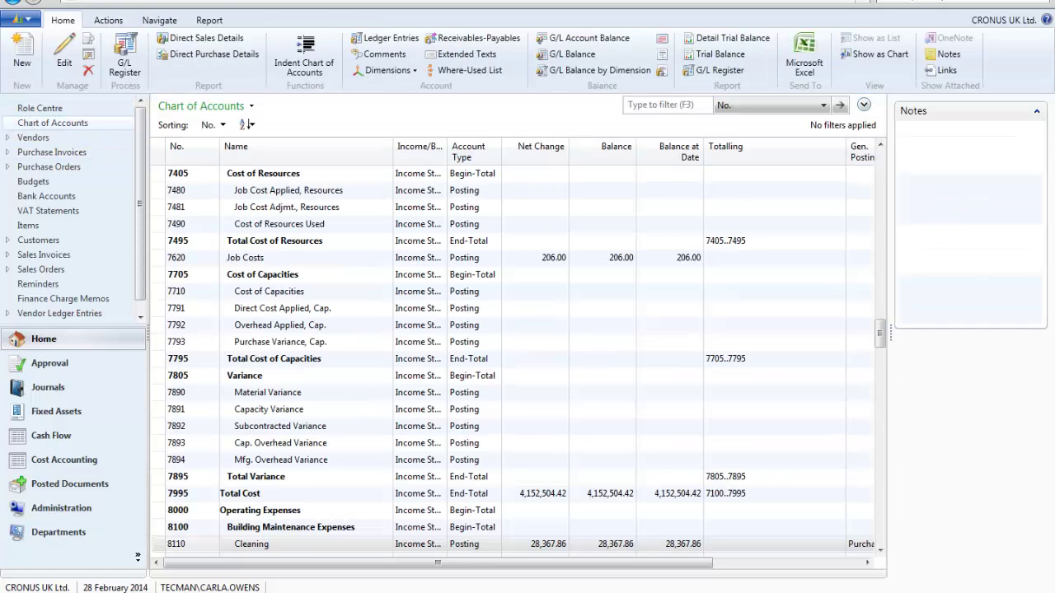
click(654, 105)
text(811)
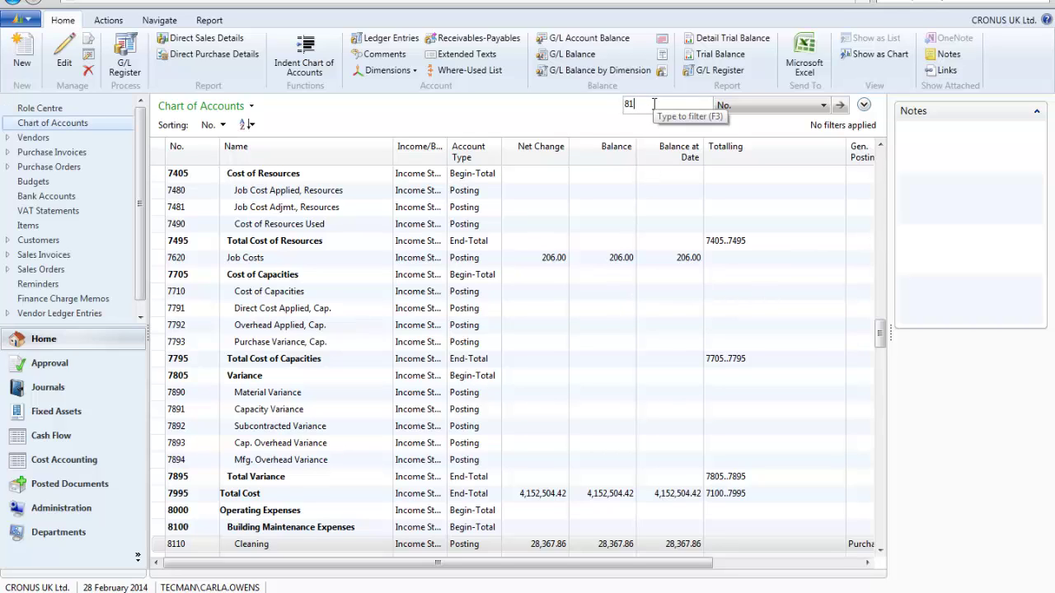
text(0)
key(Return)
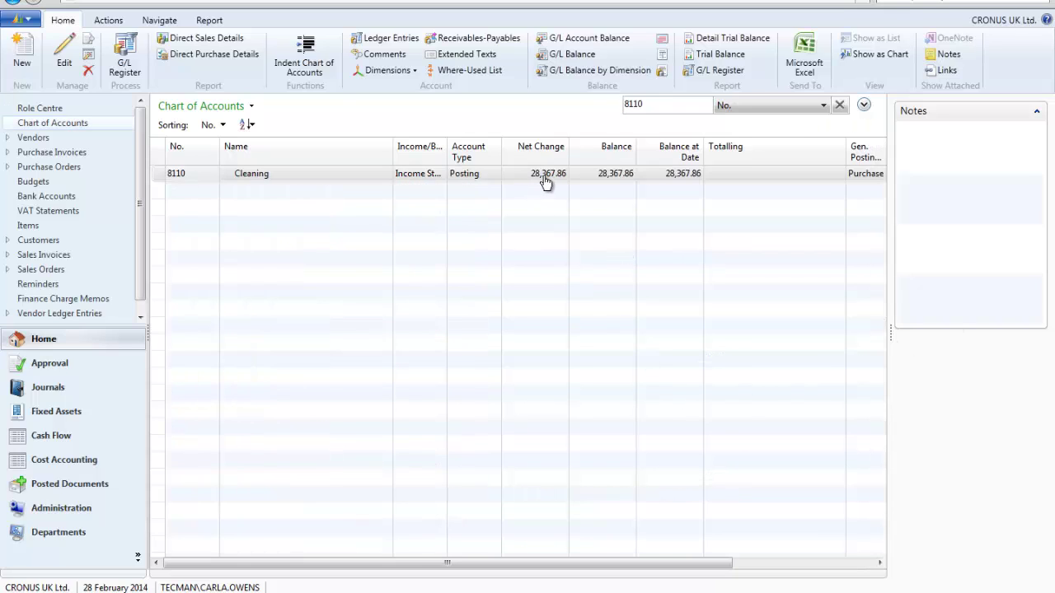
click(543, 175)
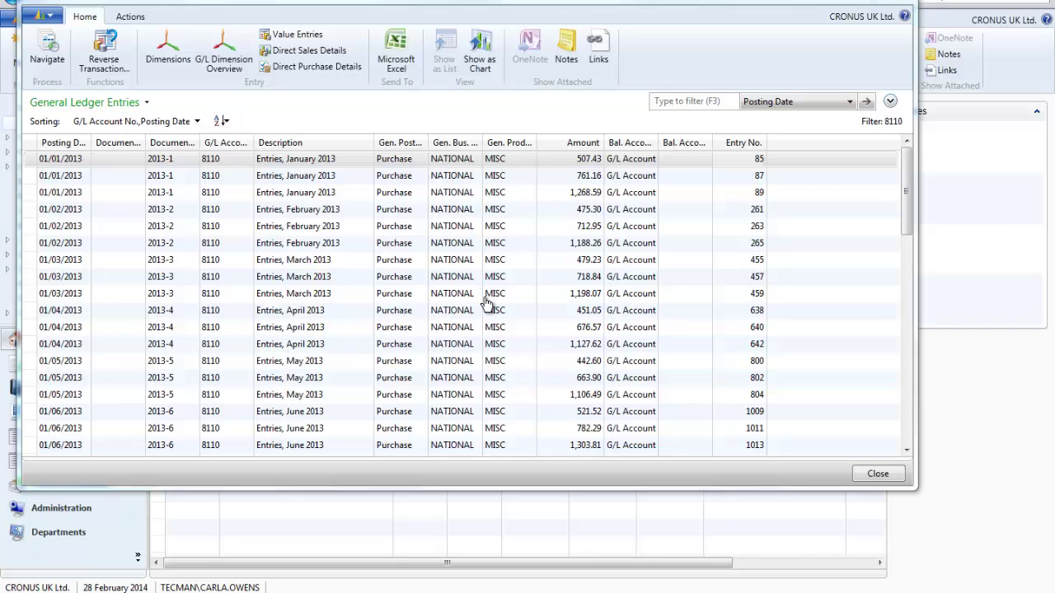
click(483, 72)
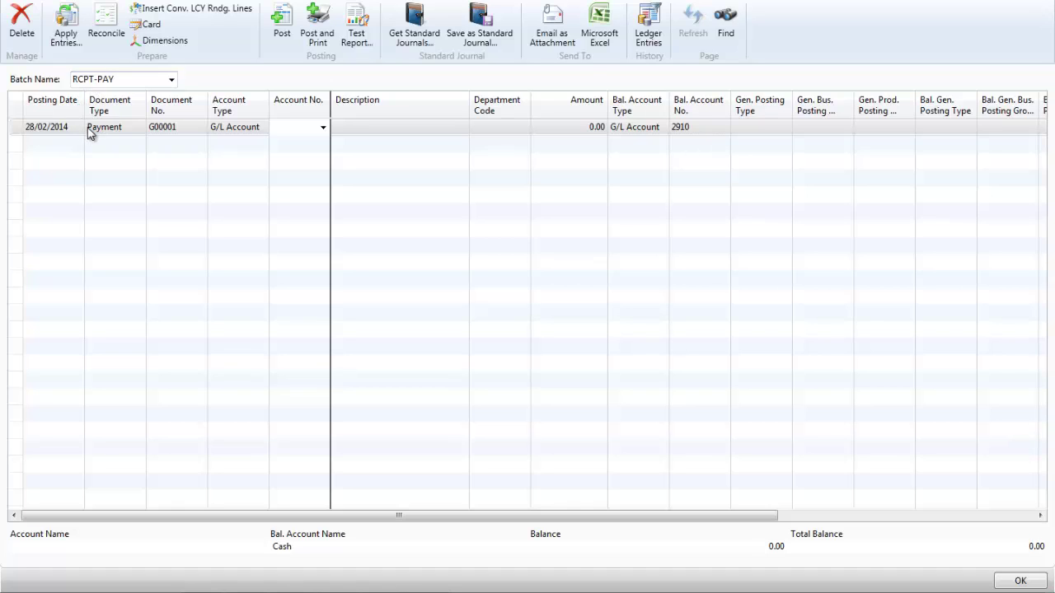
Set the payment journal line's account to 8110 and its description to "Cleaning Sales in Feb"
click(305, 126)
text(8110)
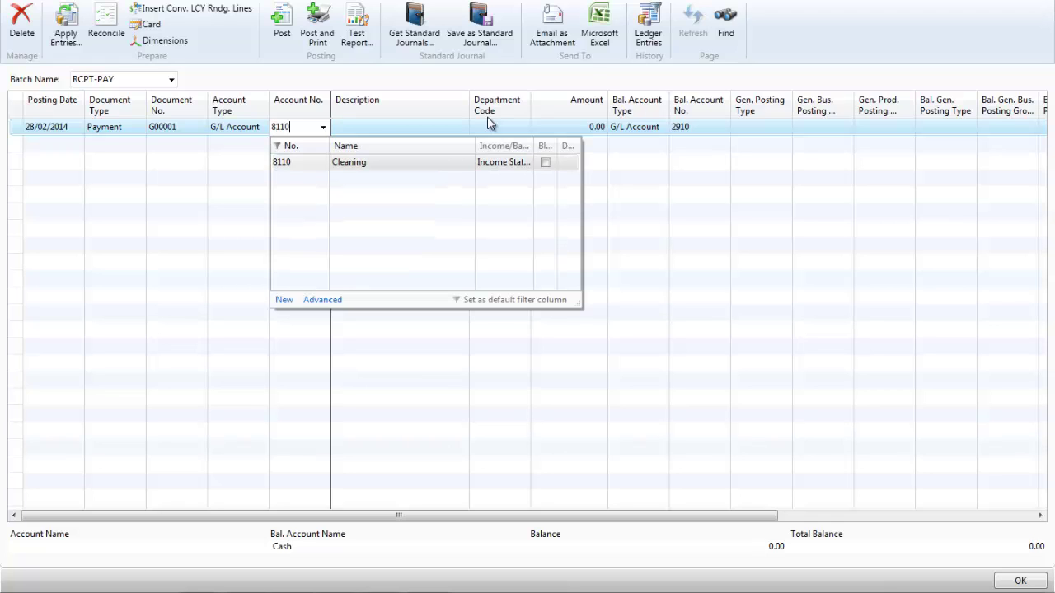
click(419, 168)
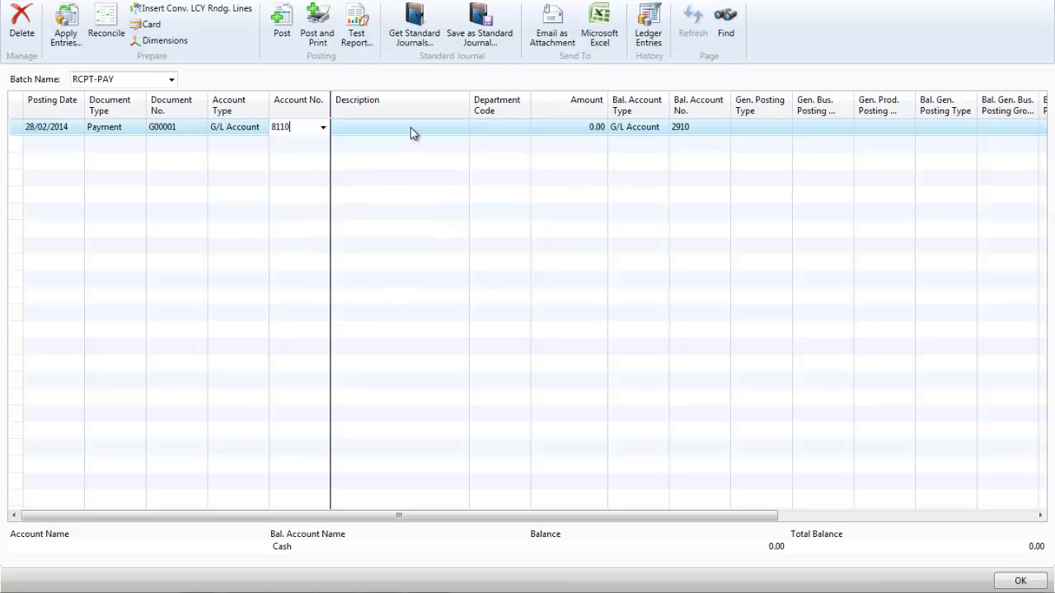
click(413, 128)
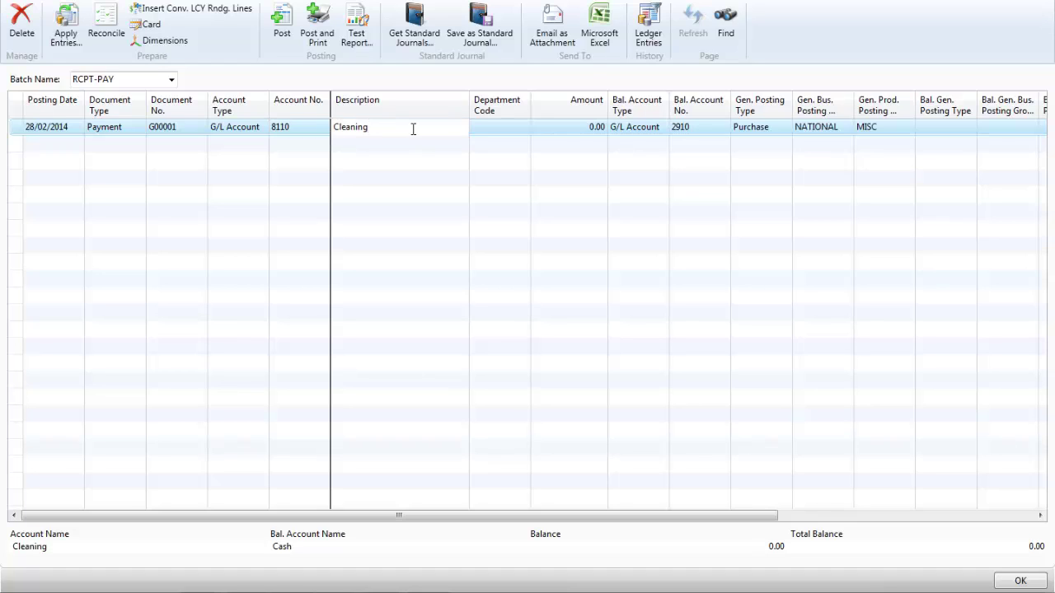
text(Sales in Feb)
Assign department code SALES to the cleaning payment line and set its amount to 120.00
click(492, 134)
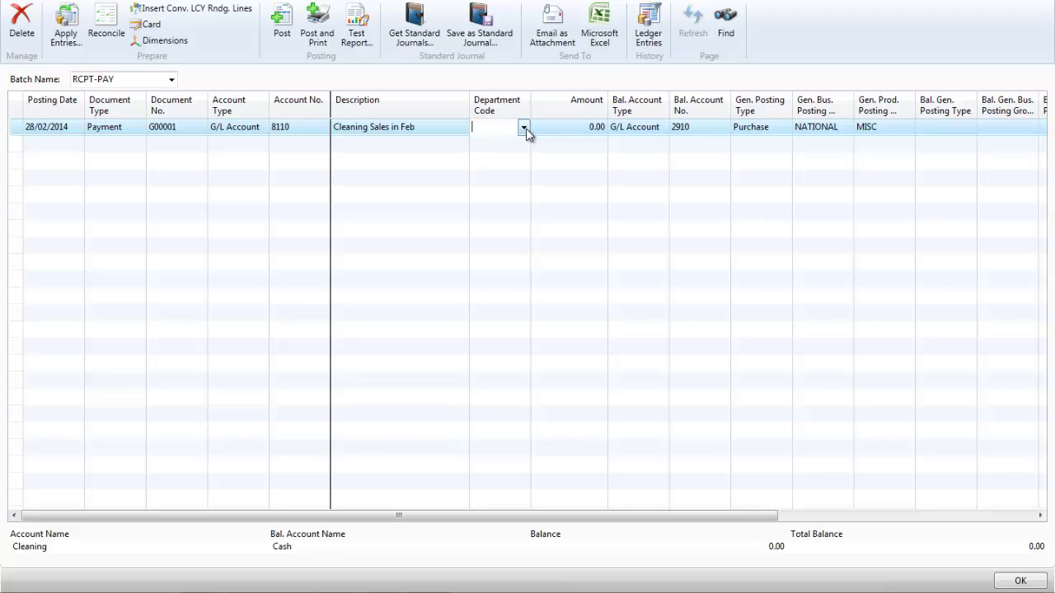
click(524, 129)
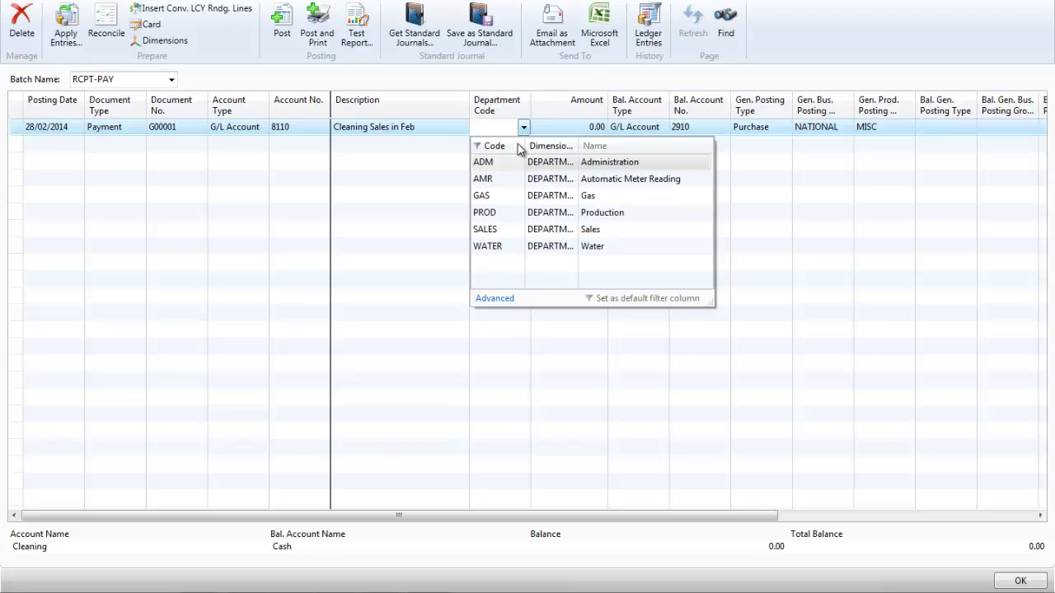
click(484, 229)
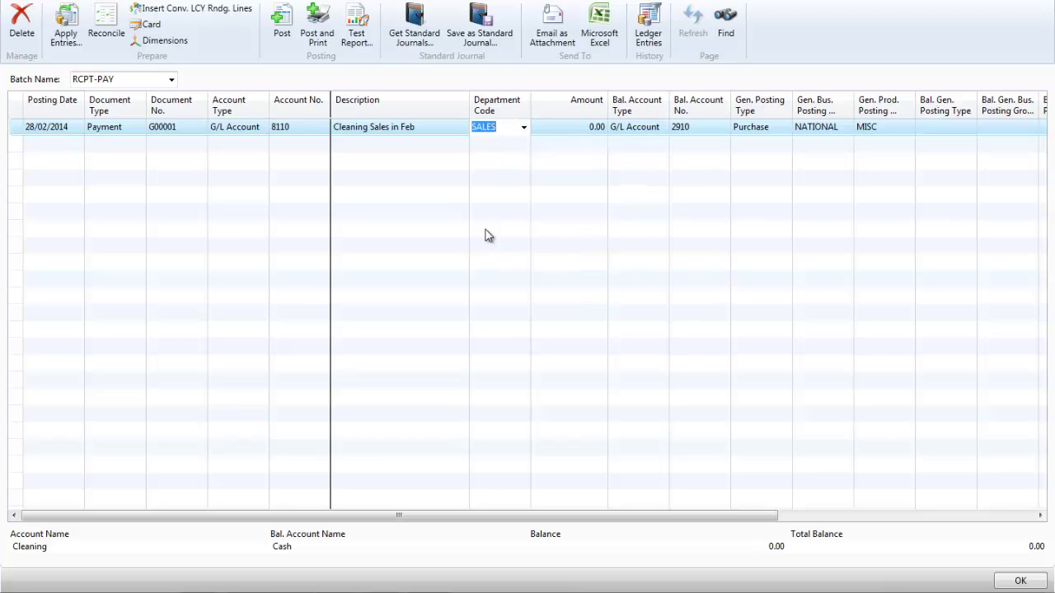
click(588, 128)
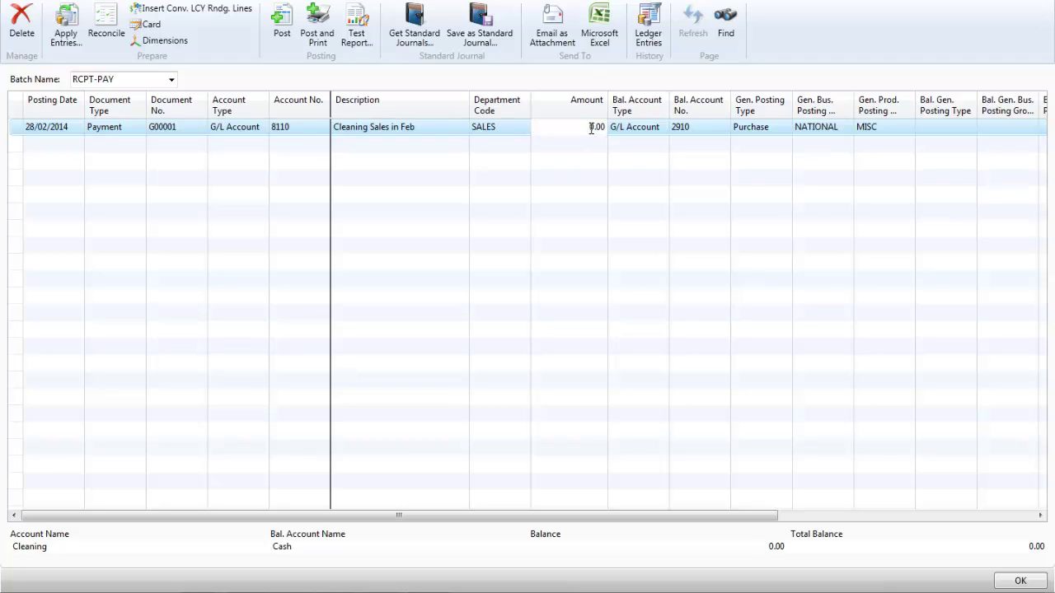
text(12)
Post the cleaning payment line in the RCPT-PAY journal batch and acknowledge the posting
click(281, 32)
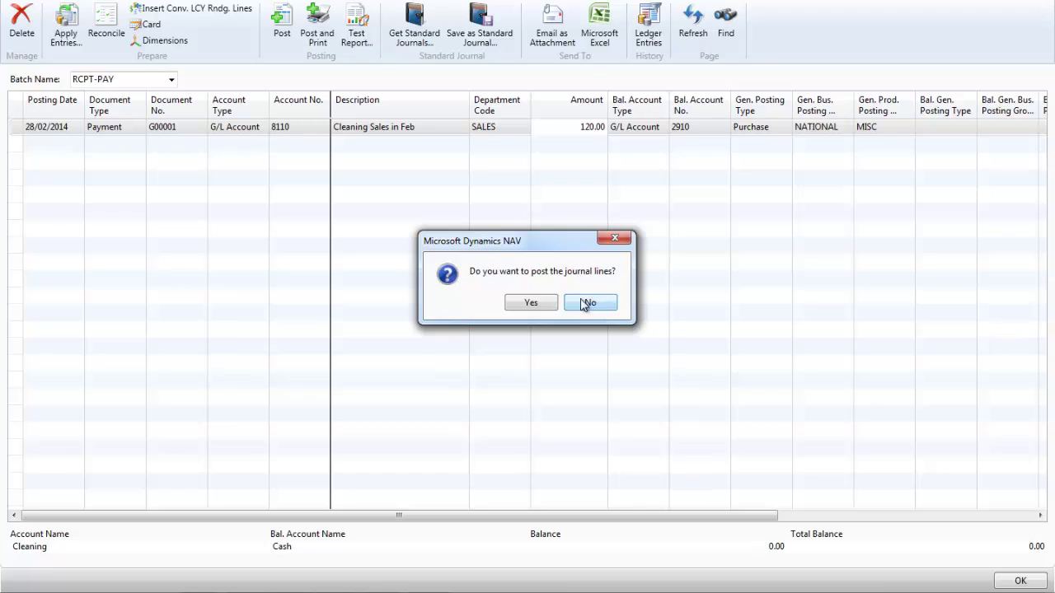
click(529, 304)
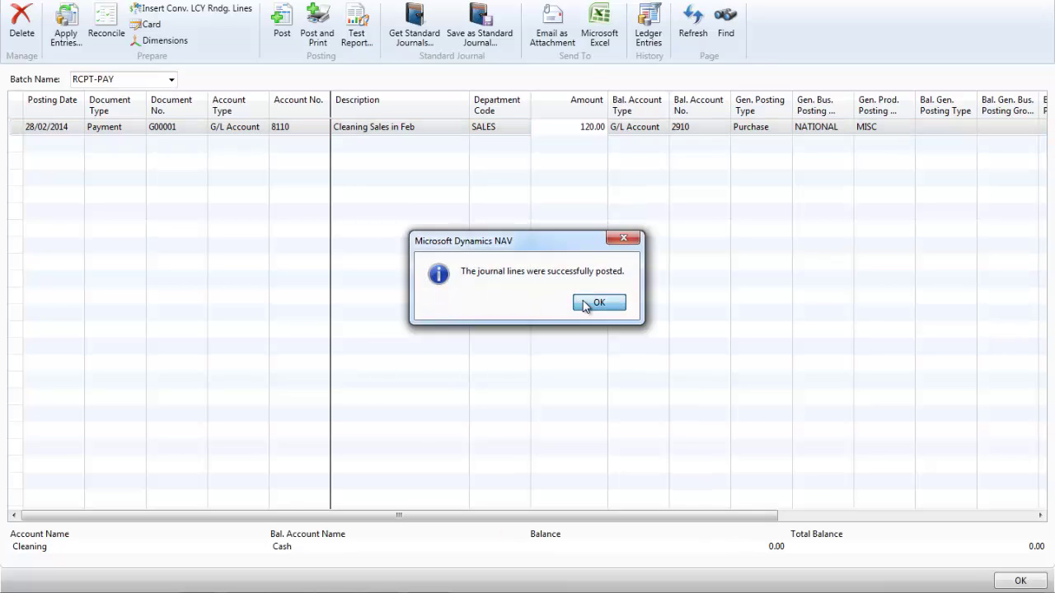
click(584, 306)
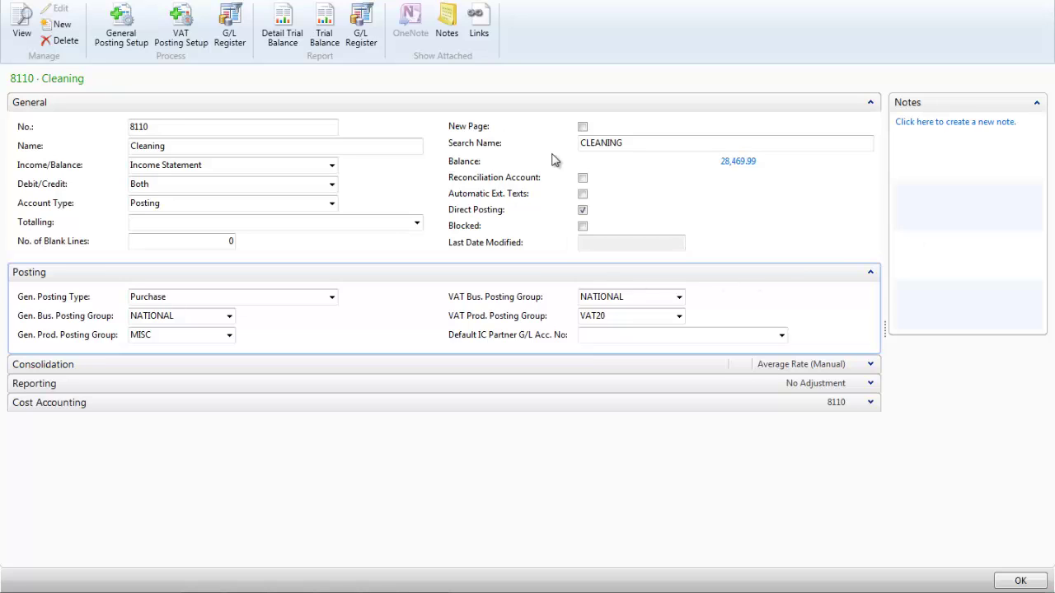
Examine the general ledger entries behind the Cleaning account's balance, down to the newest entry, and close the list
click(318, 169)
click(737, 161)
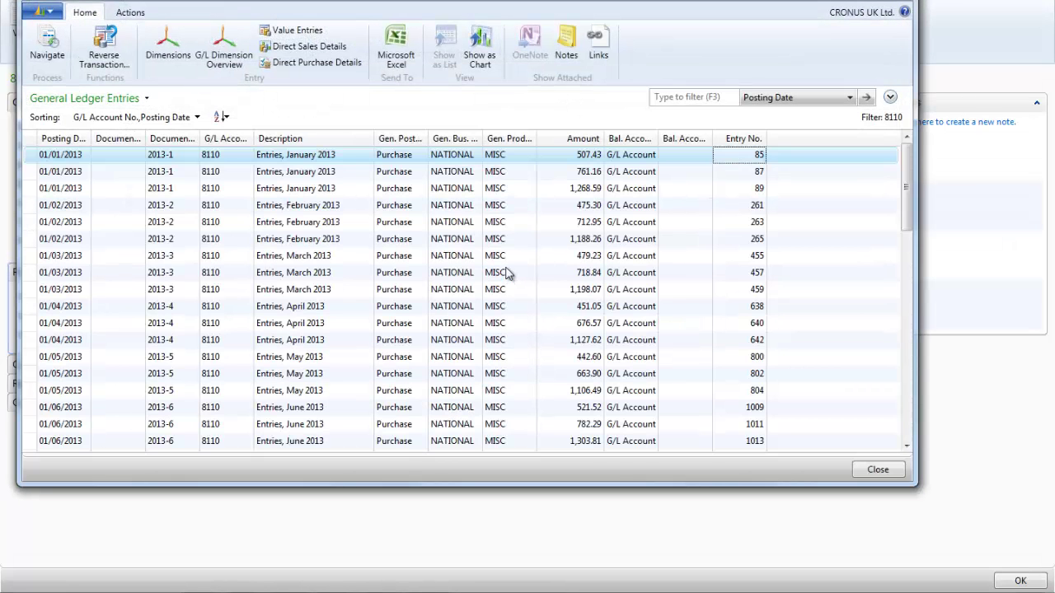
scroll(508, 274, down, 5)
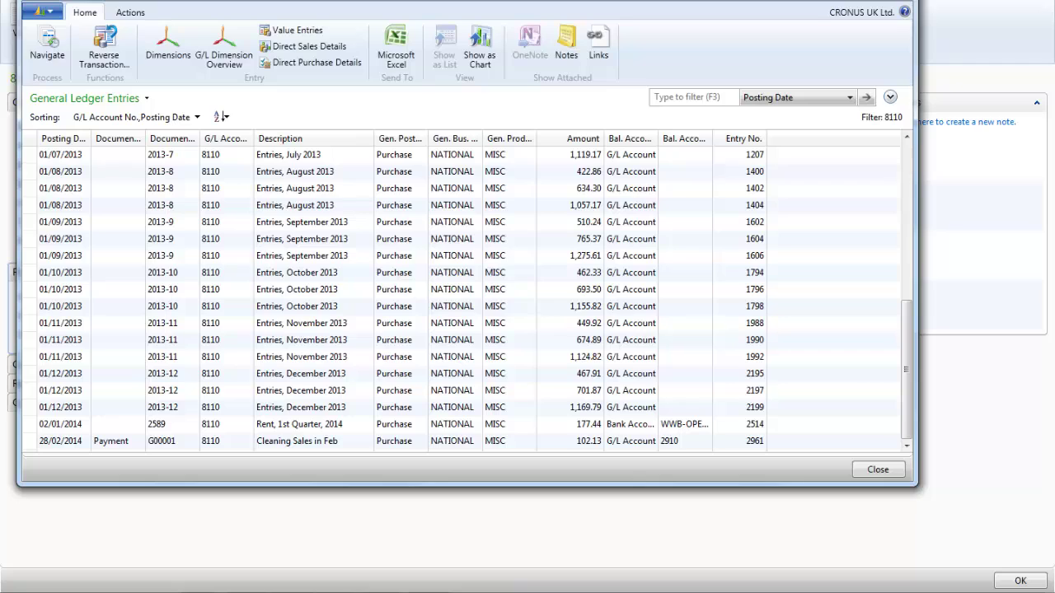
key(Escape)
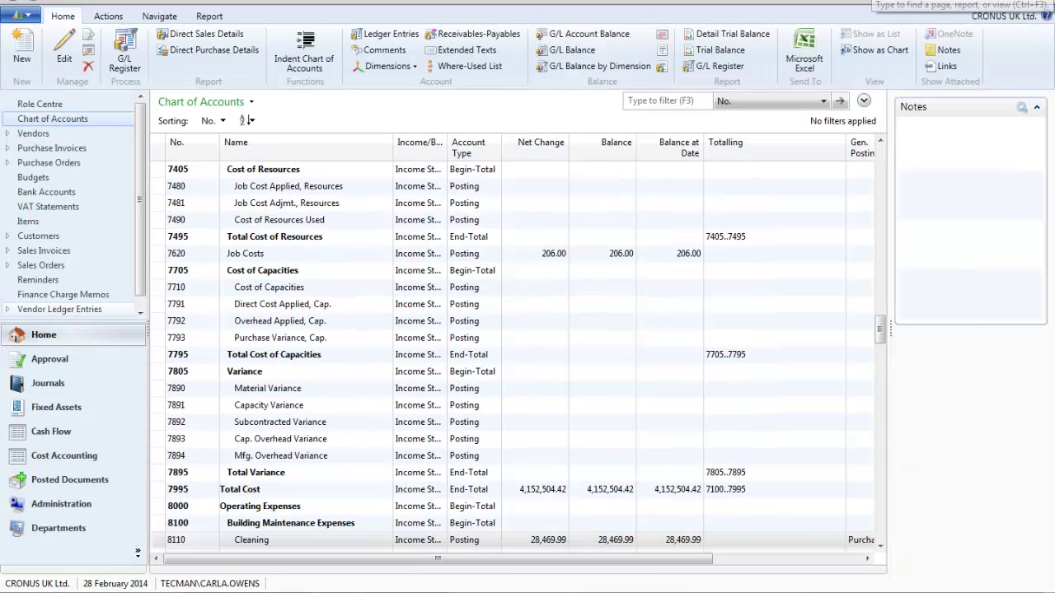
Open Navigate for the general ledger history and find all entries for document number G00001
click(874, 8)
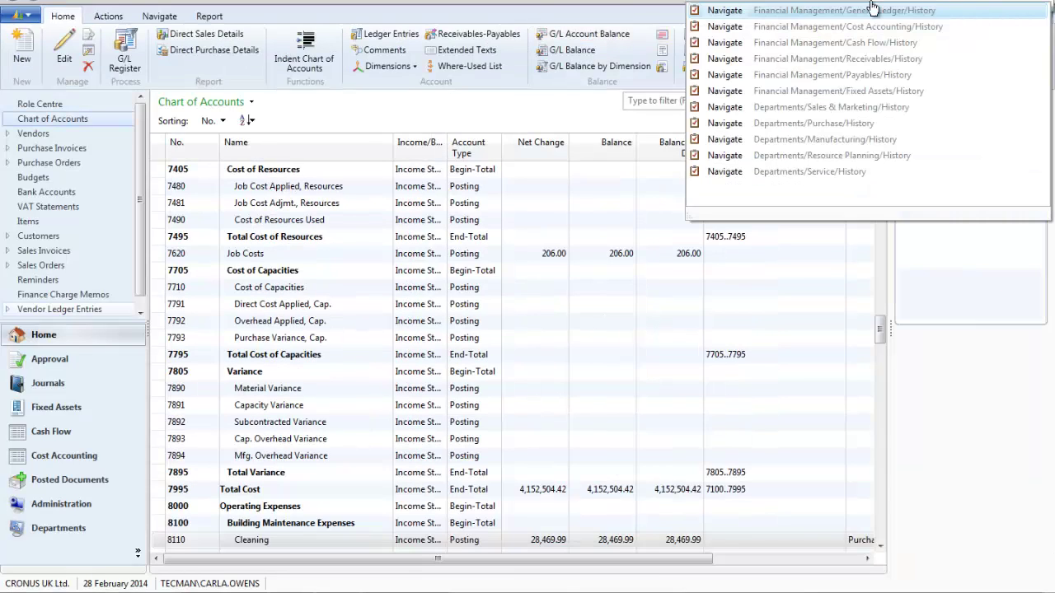
click(715, 15)
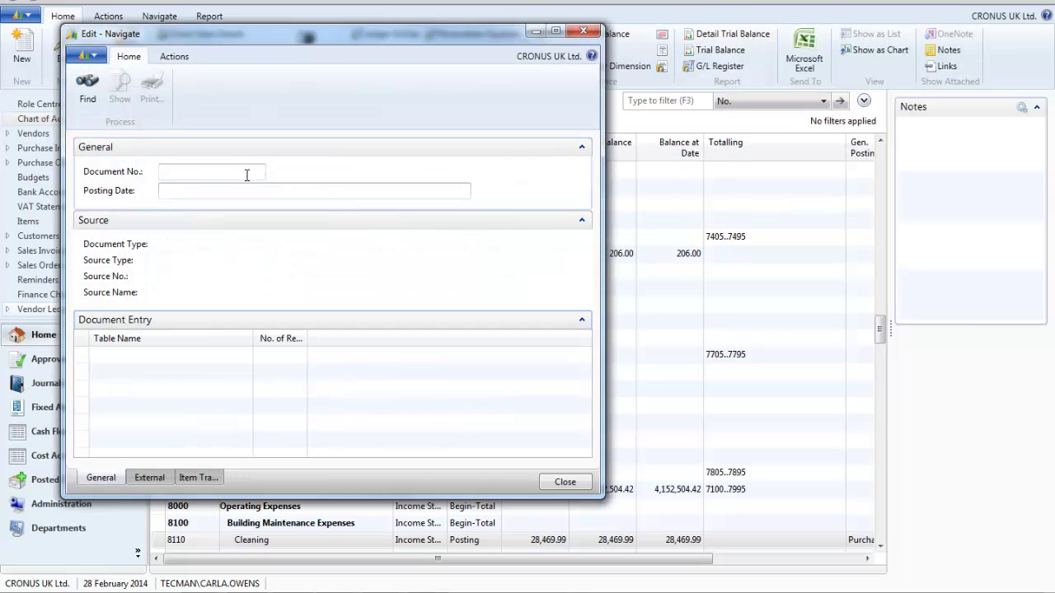
click(189, 170)
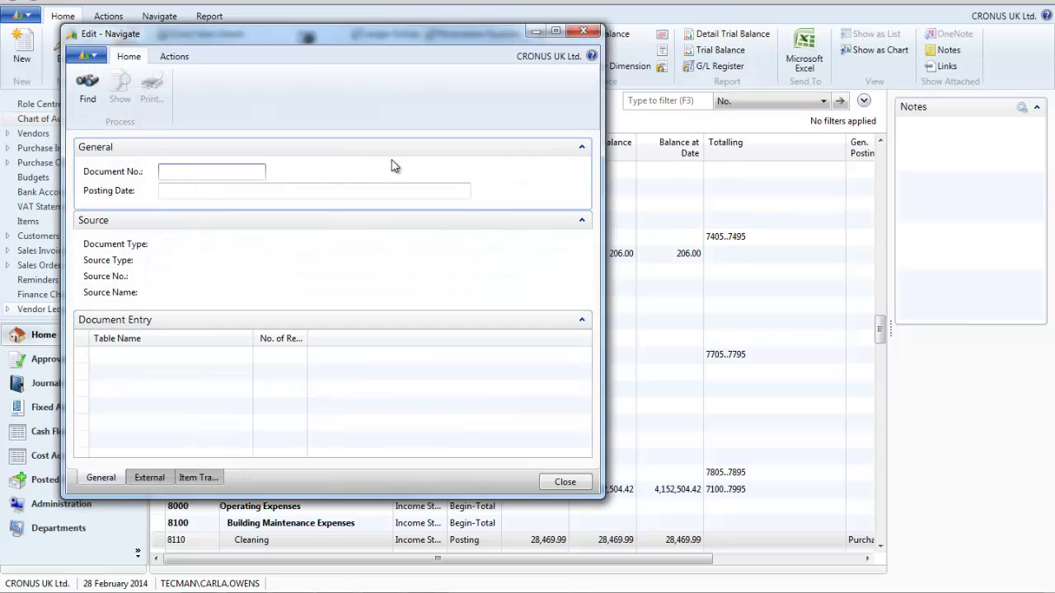
text(g00001)
key(Tab)
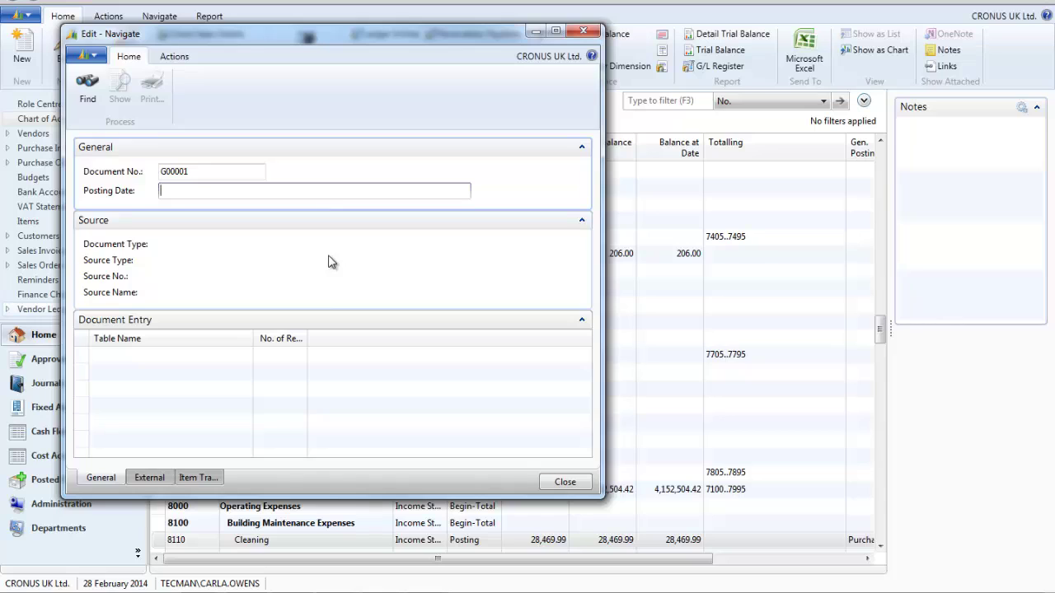
click(82, 86)
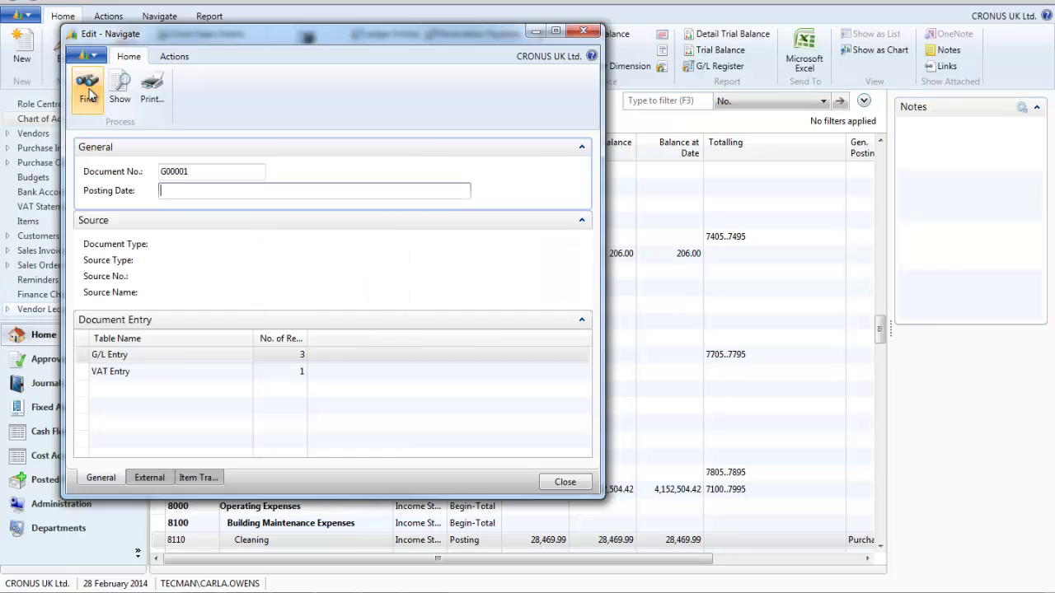
Show the G/L entries found for document G00001, then close the entries and the Navigate window
click(165, 360)
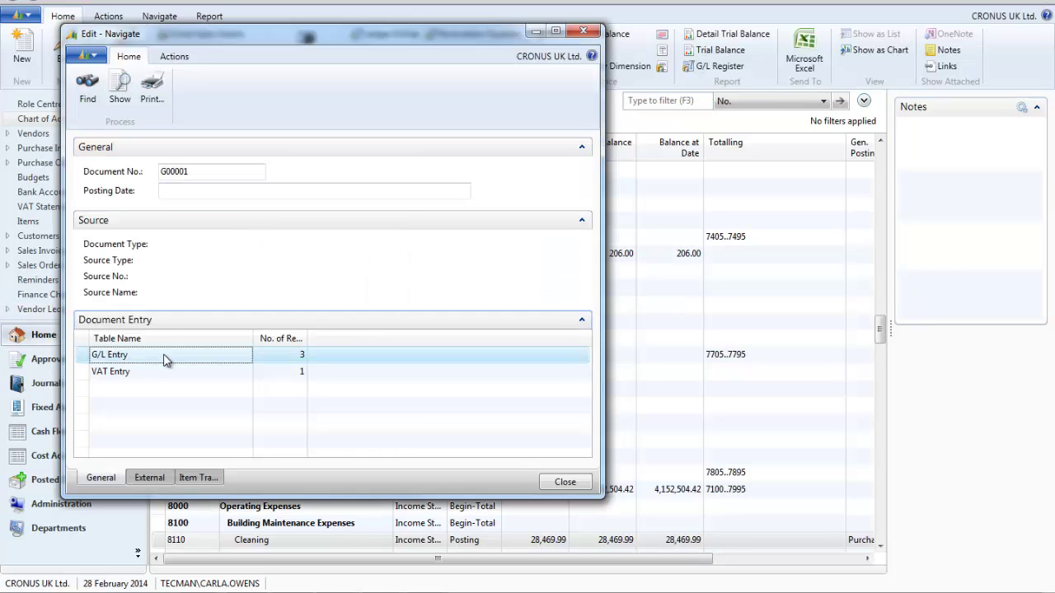
click(120, 90)
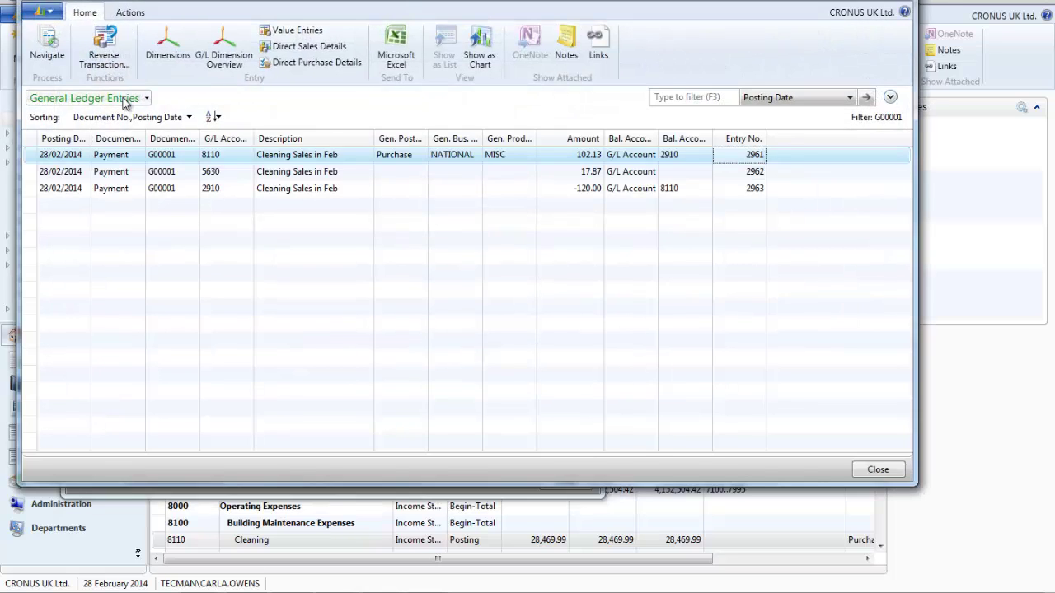
key(Escape)
key(Escape)
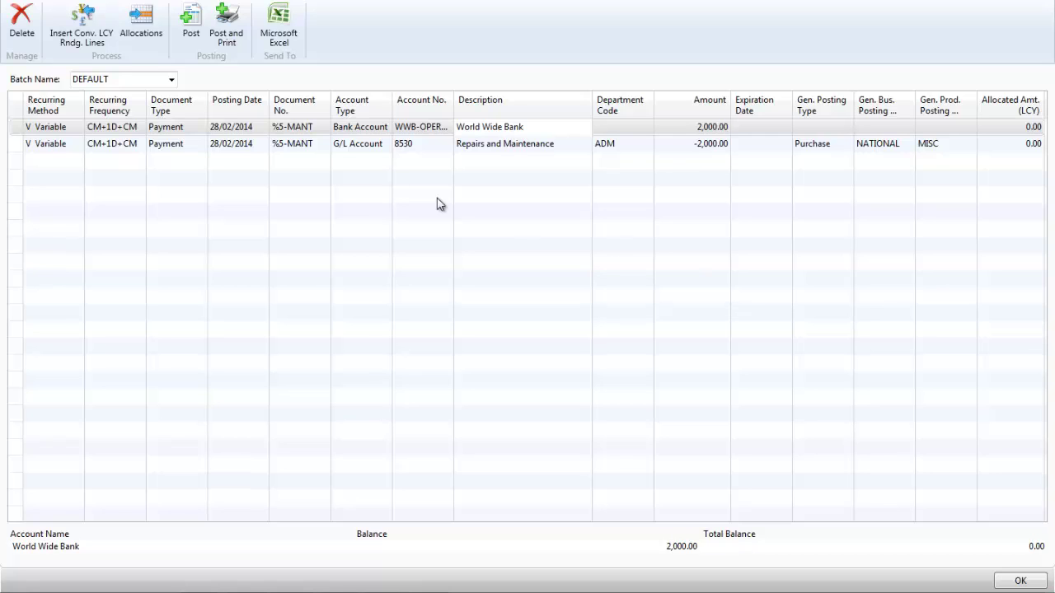
Post the recurring journal lines for World Wide Bank and Repairs and Maintenance in the DEFAULT batch
click(191, 27)
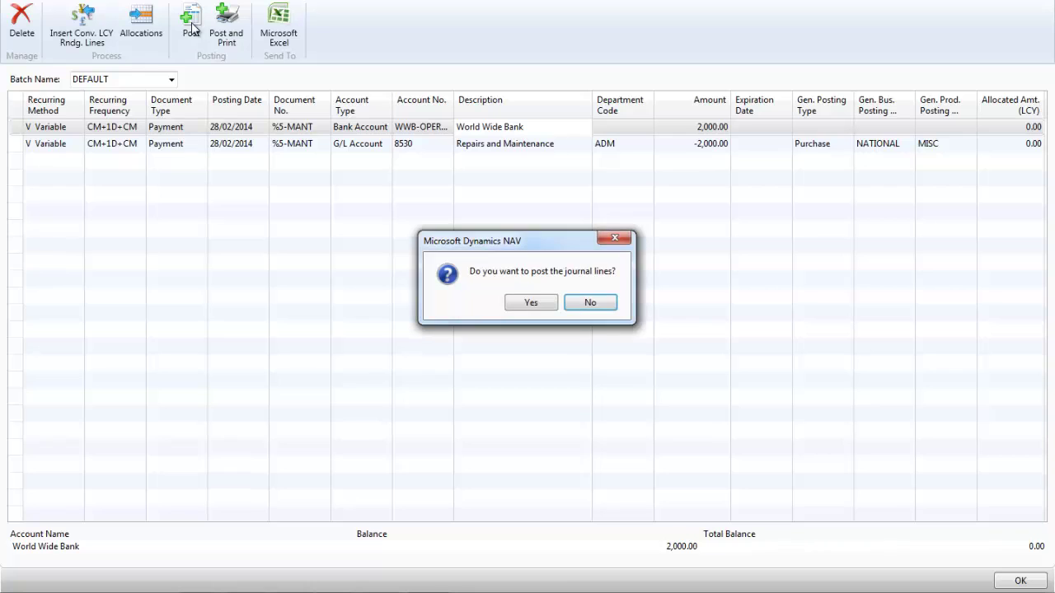
click(530, 302)
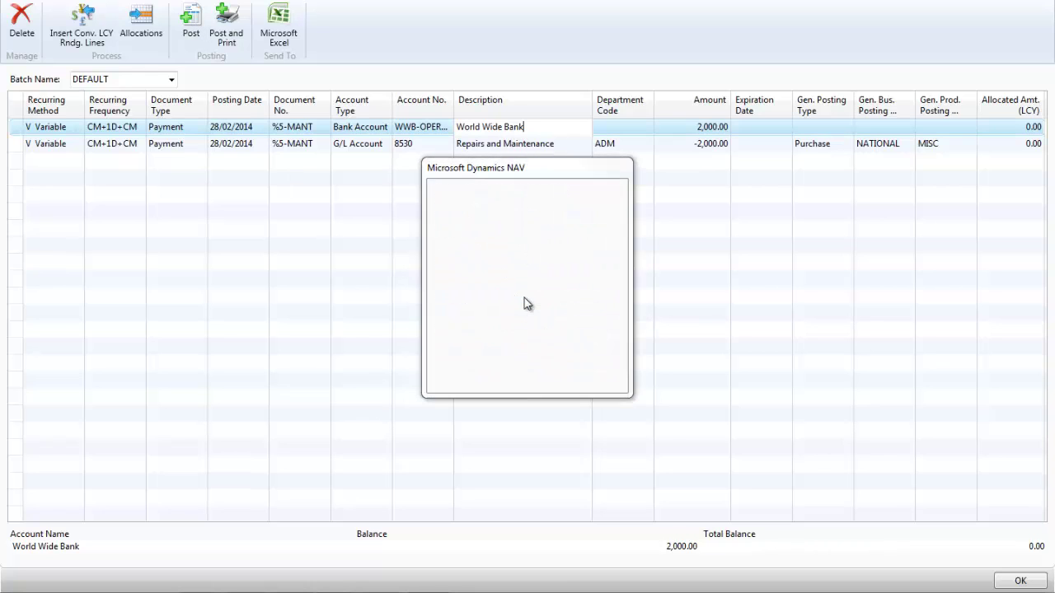
click(585, 306)
Open the recurring method choices for the World Wide Bank journal line
click(77, 129)
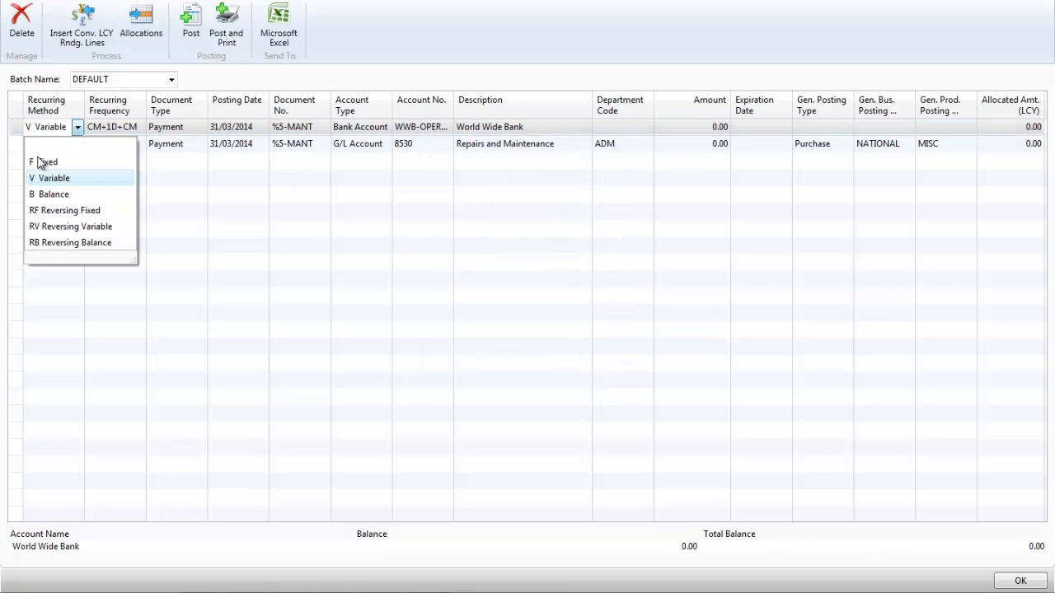